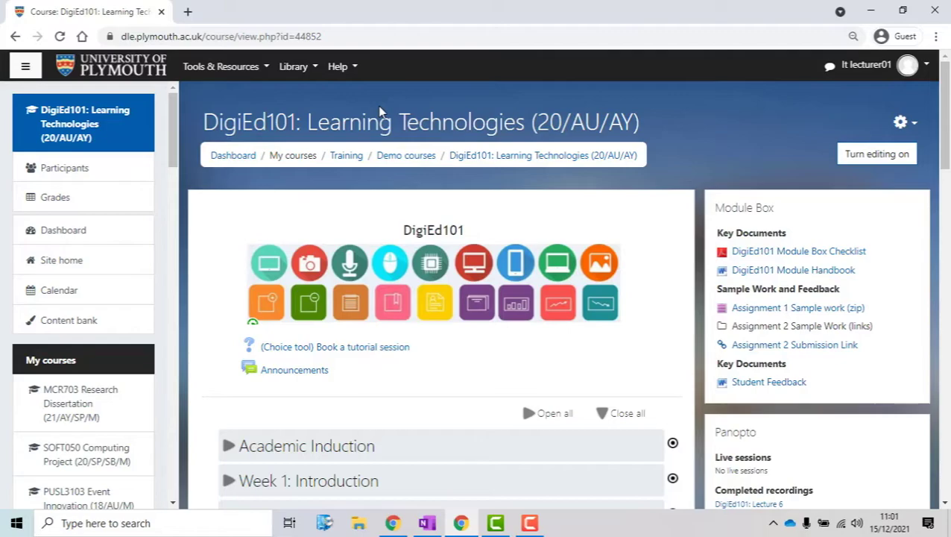
- Scroll down the DigiEd101 course page to reach the Online Submission section
{"action": "scroll", "coordinate": [380, 112], "scroll_direction": "down", "scroll_amount": 6}
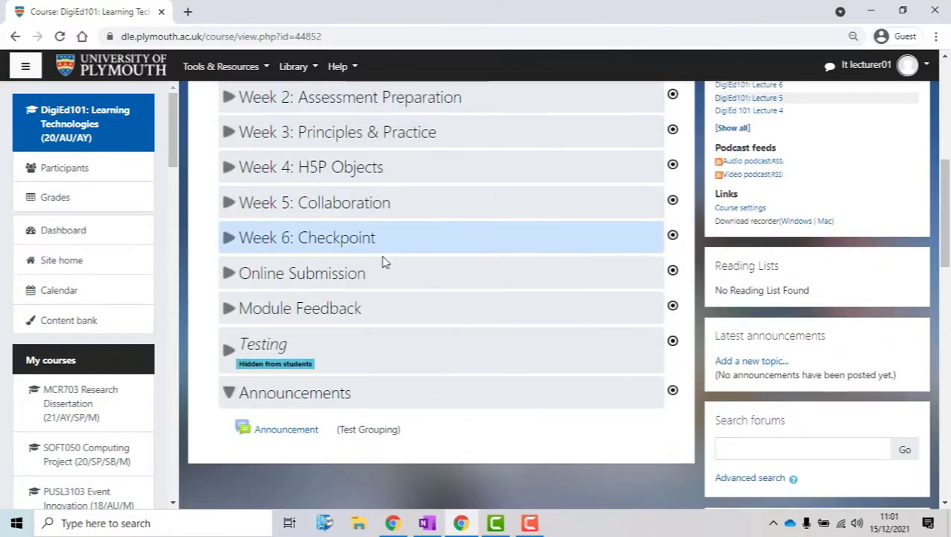
- Expand Online Submission and open the Dartmoor Essay assignment listed under it
{"action": "left_click", "coordinate": [380, 277]}
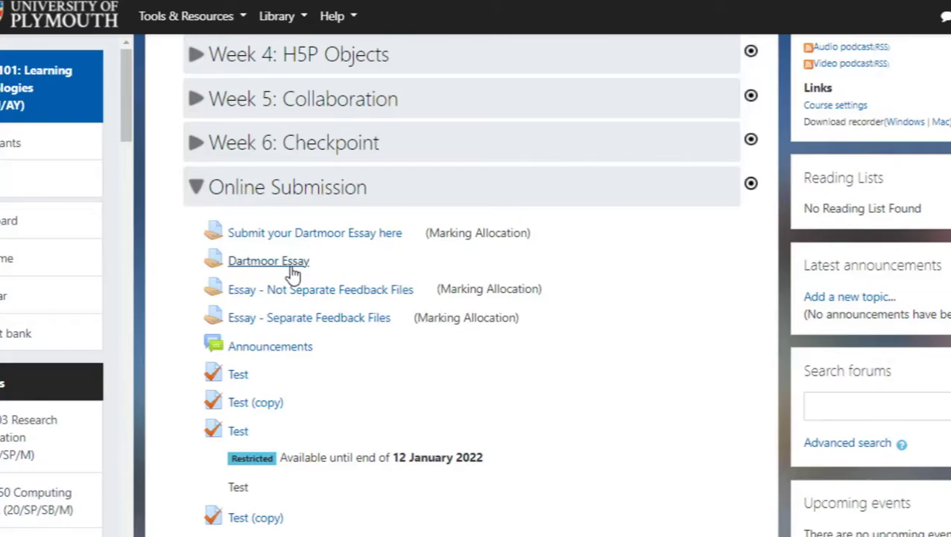
{"action": "left_click", "coordinate": [291, 265]}
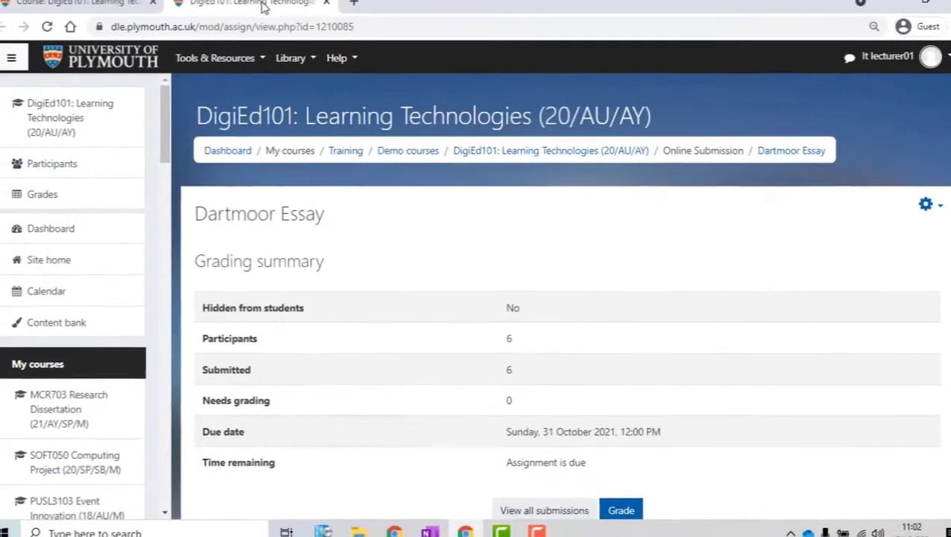
- Scroll to the Dartmoor Essay grading summary: 6 participants, 6 submitted, 0 needing grading
{"action": "scroll", "coordinate": [577, 224], "scroll_direction": "down", "scroll_amount": 1}
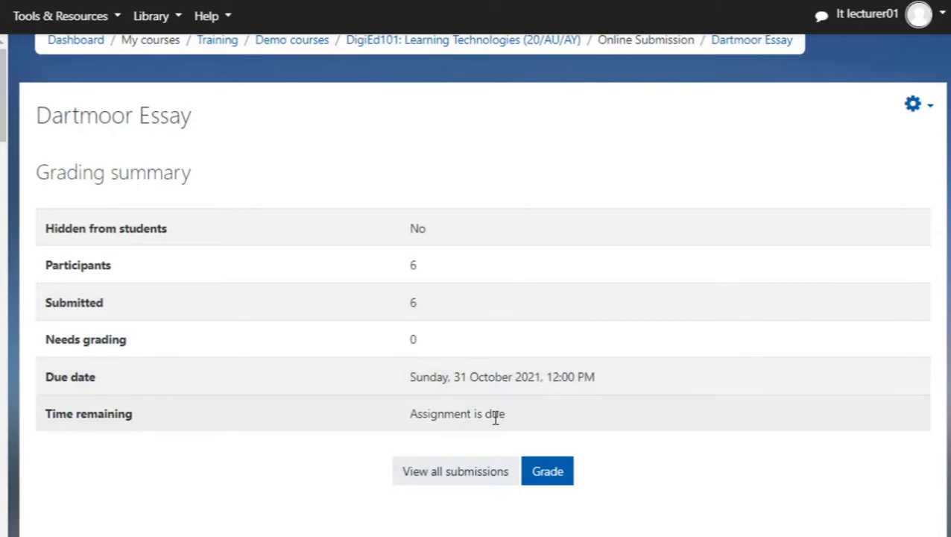
- Open View all submissions and scroll through the Dartmoor Essay grading table rows
{"action": "left_click", "coordinate": [444, 483]}
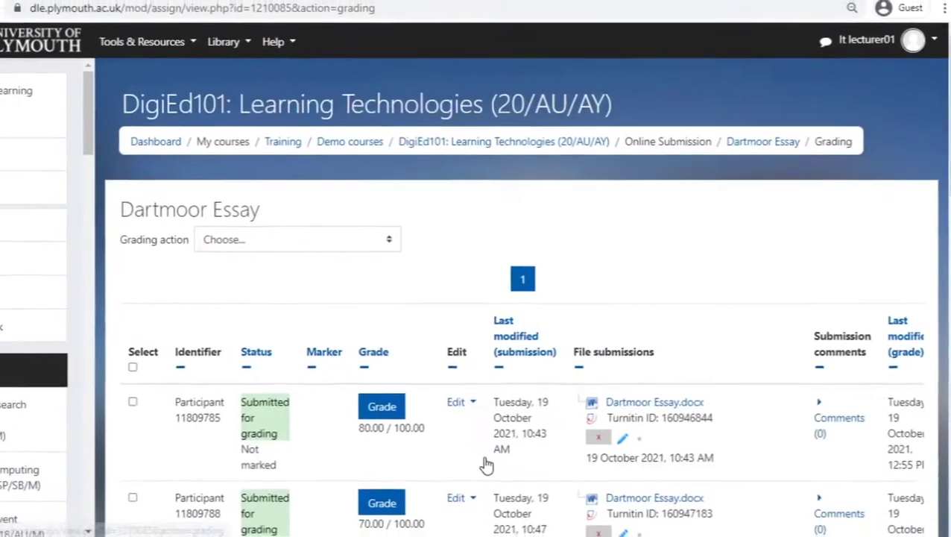
{"action": "scroll", "coordinate": [499, 335], "scroll_direction": "down", "scroll_amount": 1}
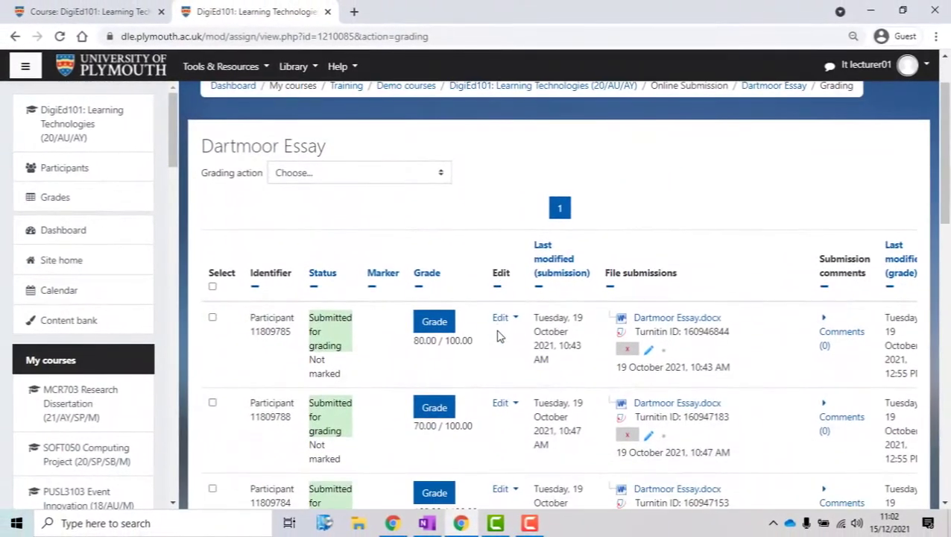
{"action": "scroll", "coordinate": [500, 335], "scroll_direction": "down", "scroll_amount": 1}
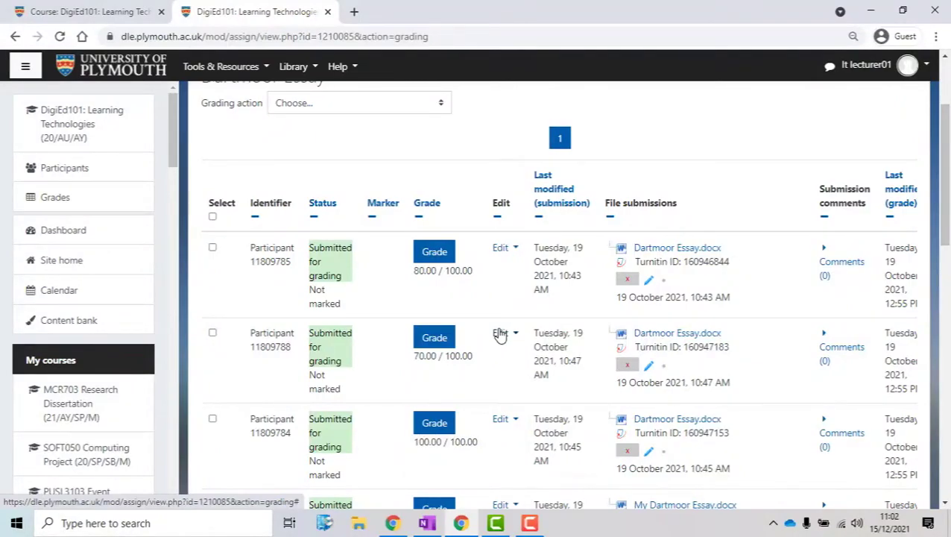
{"action": "scroll", "coordinate": [499, 335], "scroll_direction": "down", "scroll_amount": 5}
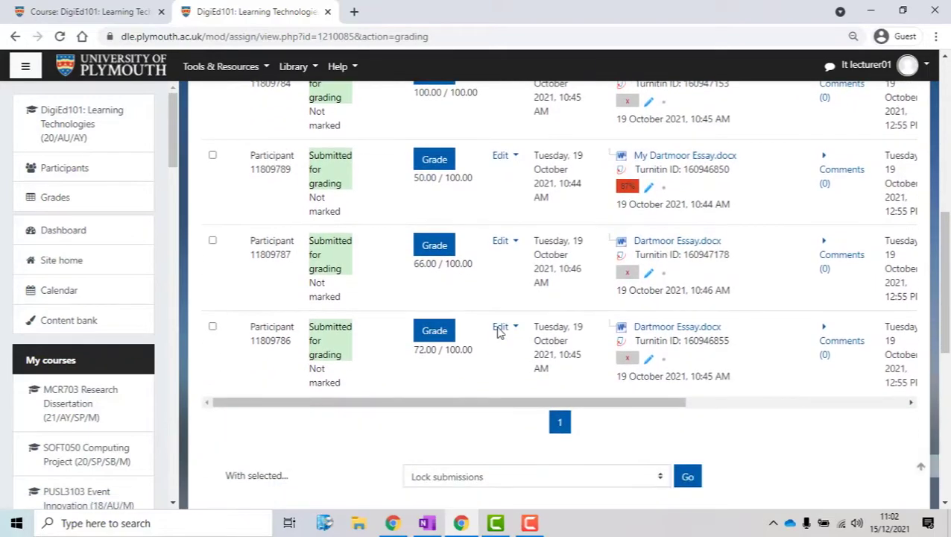
{"action": "scroll", "coordinate": [500, 331], "scroll_direction": "up", "scroll_amount": 5}
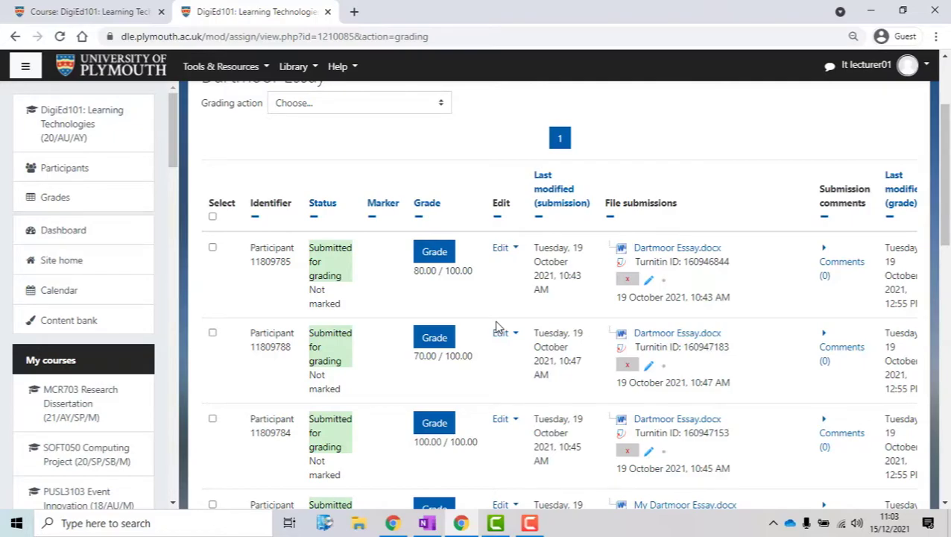
{"action": "scroll", "coordinate": [498, 326], "scroll_direction": "down", "scroll_amount": 7}
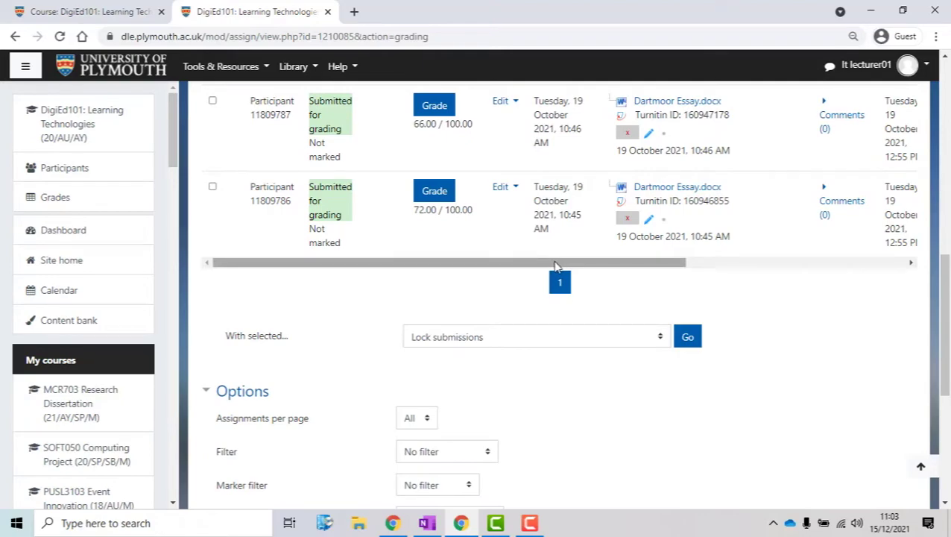
- Scroll sideways through the table columns to check statuses and grades like 80, 70, 100
{"action": "left_click_drag", "start_coordinate": [557, 267], "coordinate": [796, 242]}
{"action": "scroll", "coordinate": [796, 241], "scroll_direction": "up", "scroll_amount": 10}
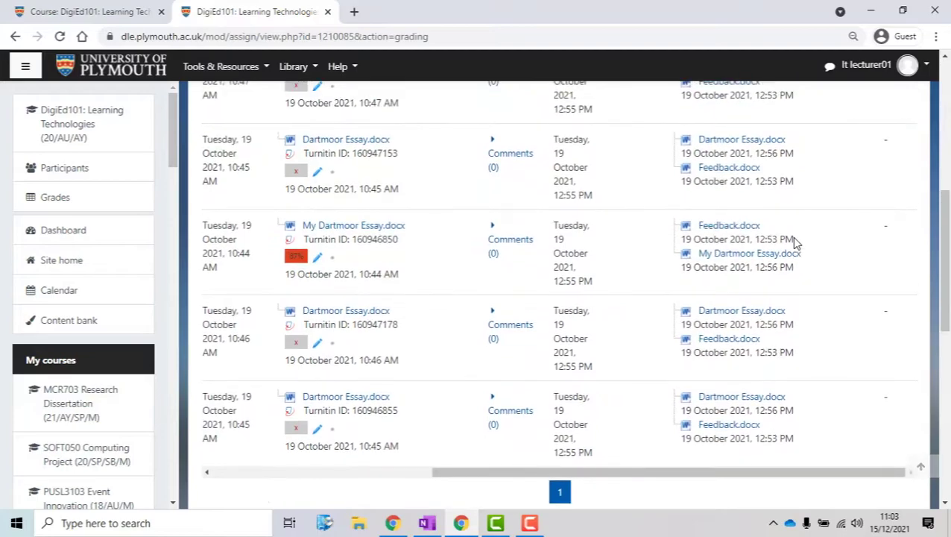
{"action": "scroll", "coordinate": [796, 242], "scroll_direction": "up", "scroll_amount": 4}
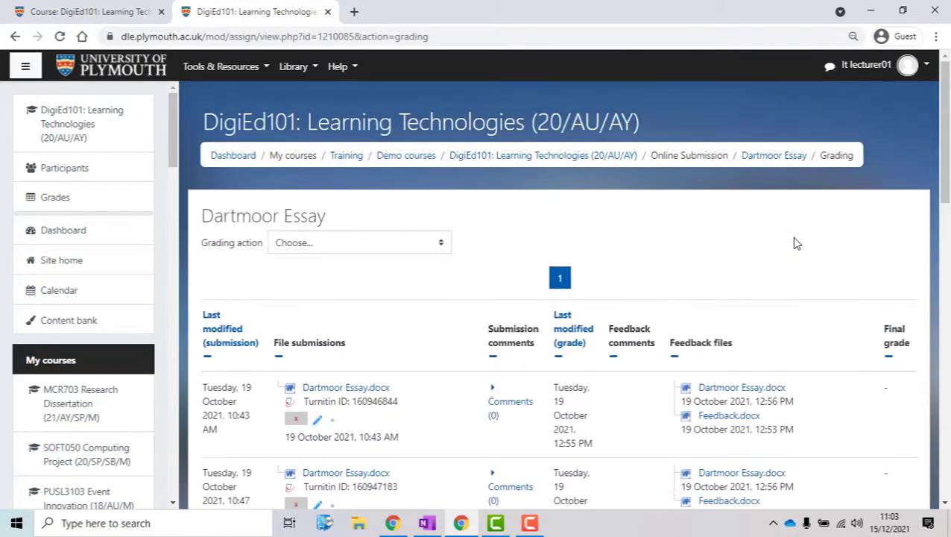
{"action": "scroll", "coordinate": [796, 242], "scroll_direction": "down", "scroll_amount": 2}
{"action": "scroll", "coordinate": [796, 242], "scroll_direction": "down", "scroll_amount": 6}
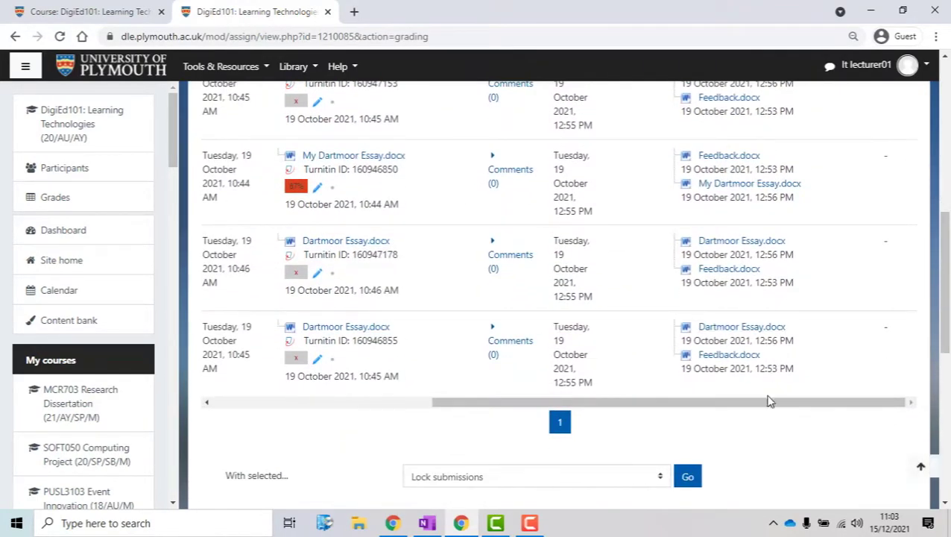
{"action": "left_click_drag", "start_coordinate": [712, 412], "coordinate": [488, 414]}
{"action": "scroll", "coordinate": [477, 336], "scroll_direction": "up", "scroll_amount": 6}
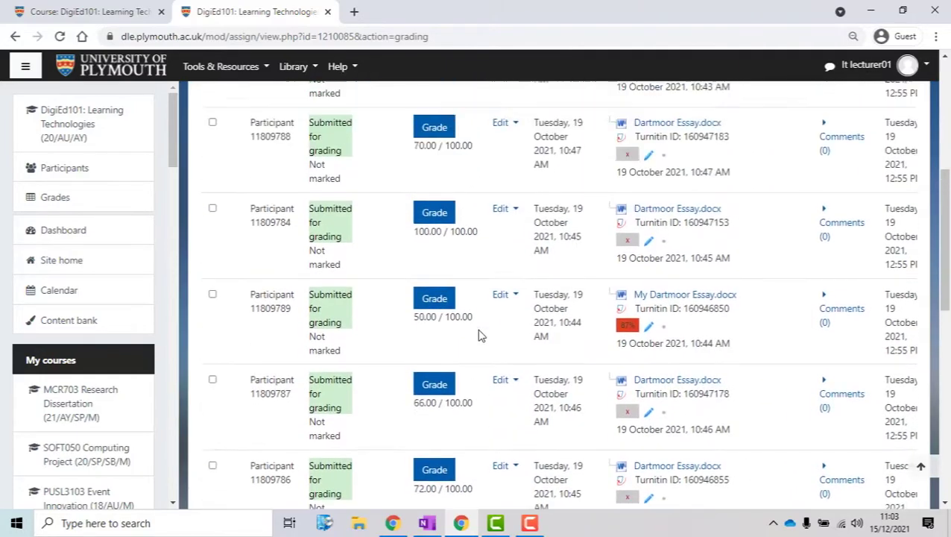
{"action": "scroll", "coordinate": [480, 337], "scroll_direction": "up", "scroll_amount": 2}
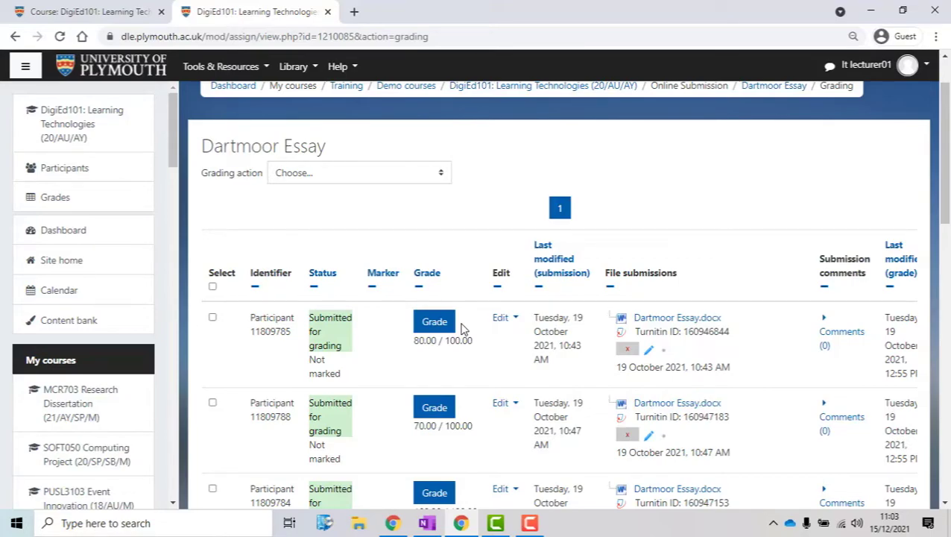
- Tick the Select checkboxes for the first three participants' submissions
{"action": "scroll", "coordinate": [462, 328], "scroll_direction": "down", "scroll_amount": 2}
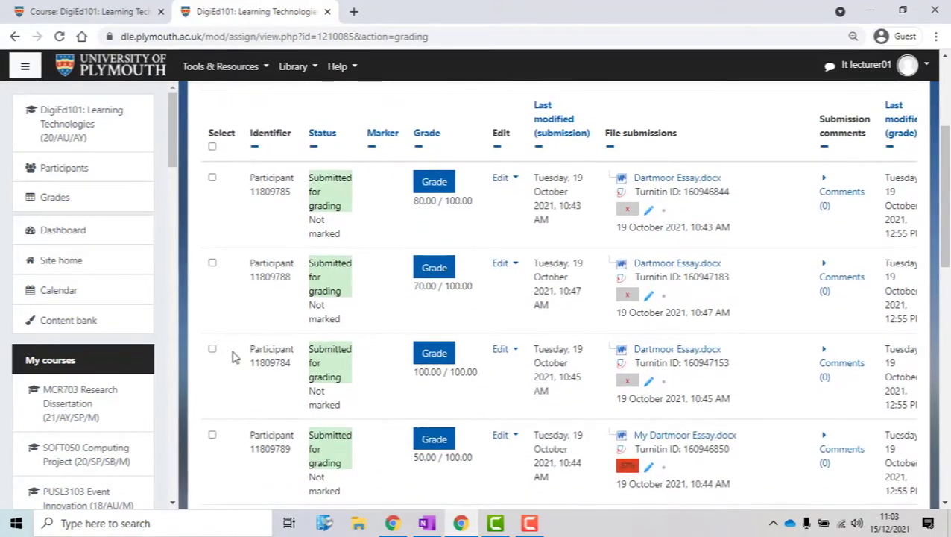
{"action": "left_click", "coordinate": [212, 178]}
{"action": "left_click", "coordinate": [212, 262]}
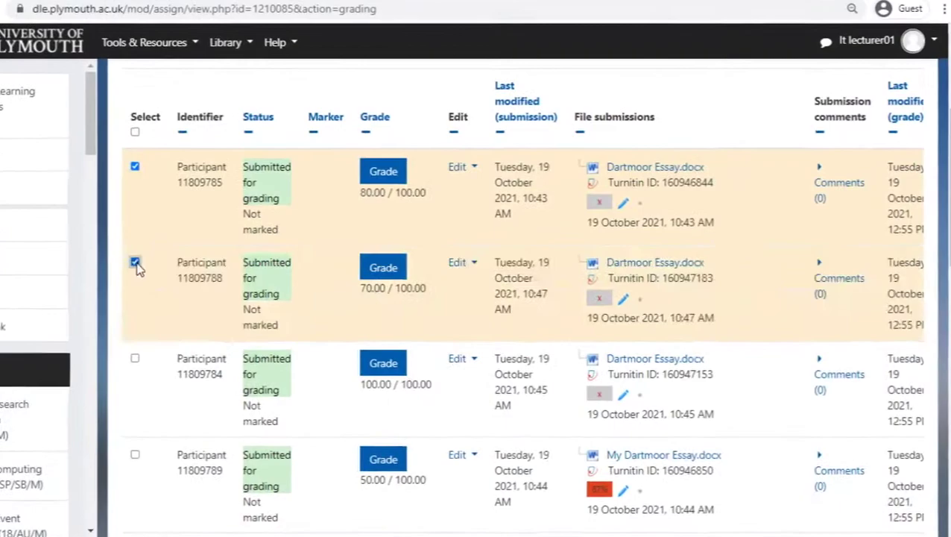
{"action": "left_click", "coordinate": [135, 358]}
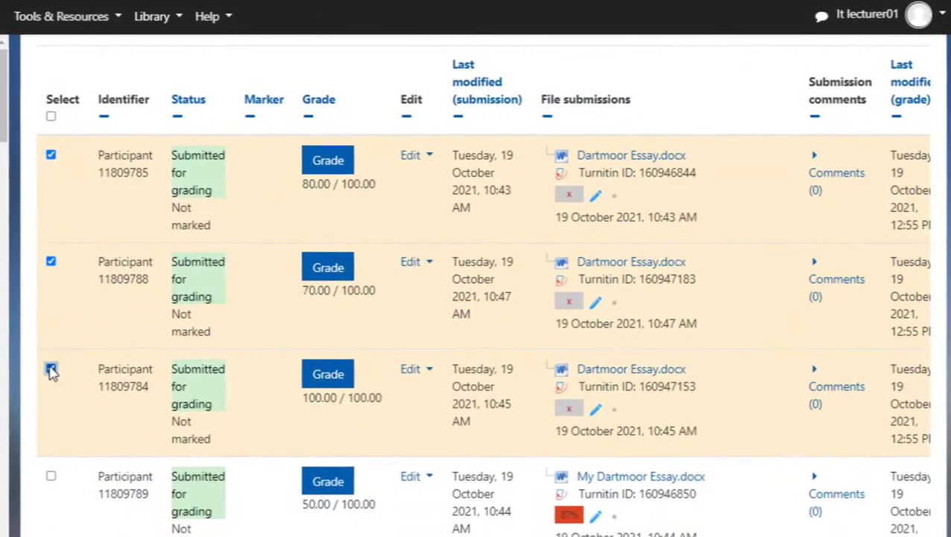
{"action": "scroll", "coordinate": [50, 373], "scroll_direction": "down", "scroll_amount": 1}
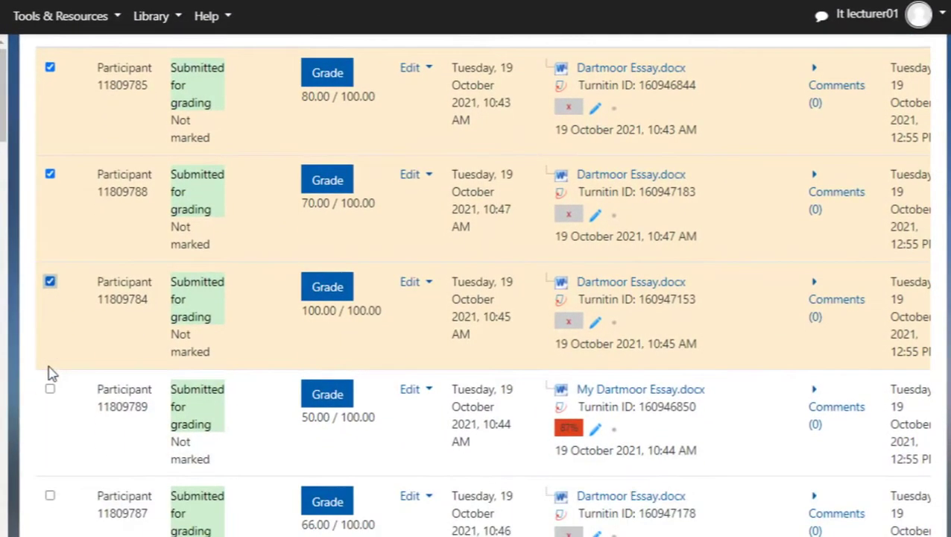
{"action": "scroll", "coordinate": [98, 334], "scroll_direction": "up", "scroll_amount": 3}
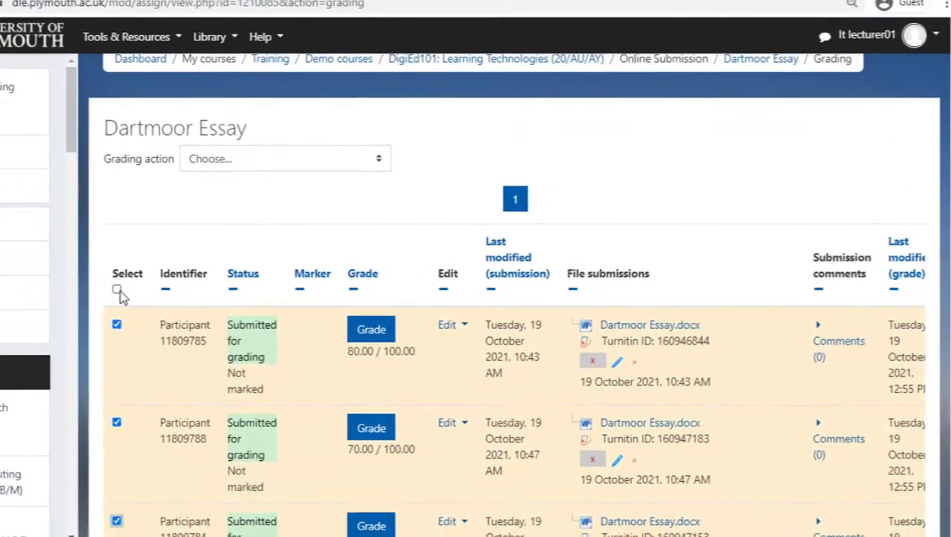
- Tick the Select-all header checkbox to select every Dartmoor Essay submission
{"action": "left_click", "coordinate": [117, 290]}
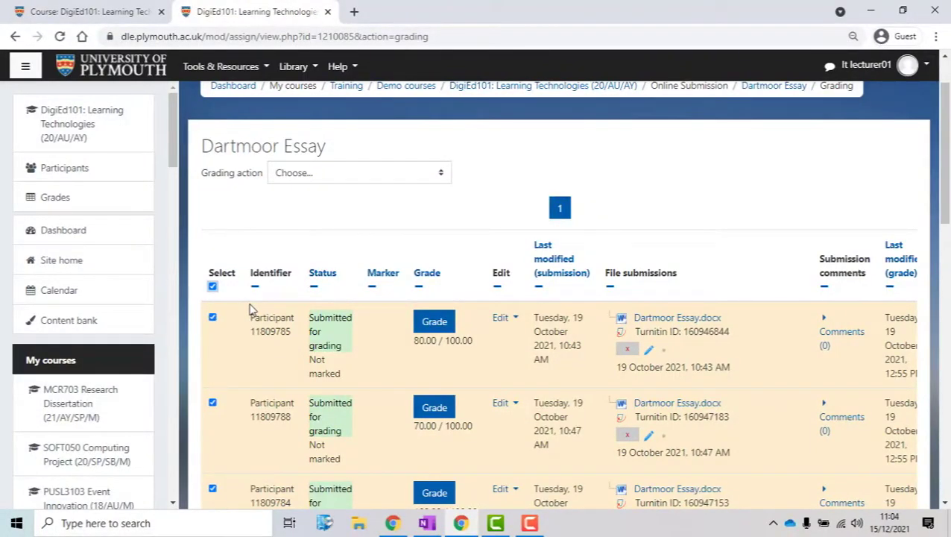
{"action": "scroll", "coordinate": [252, 309], "scroll_direction": "down", "scroll_amount": 5}
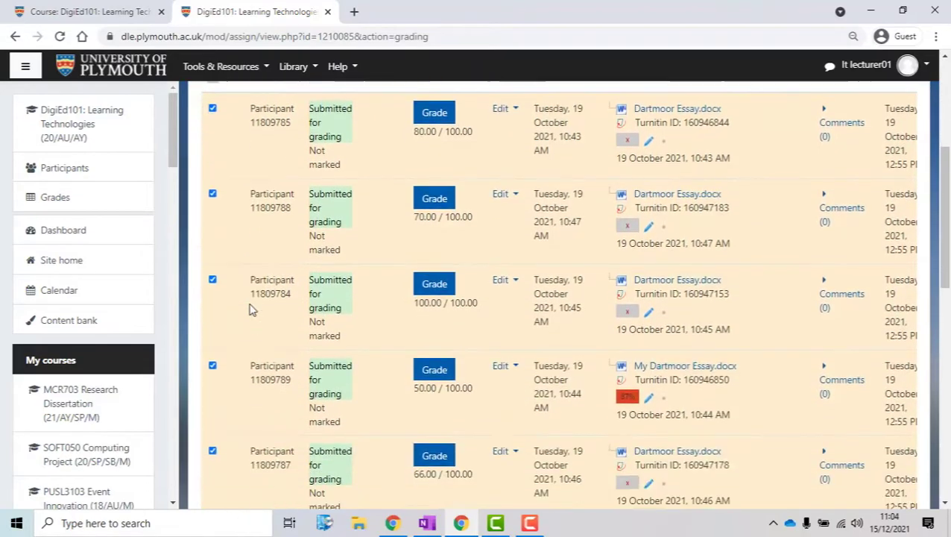
{"action": "scroll", "coordinate": [251, 309], "scroll_direction": "down", "scroll_amount": 5}
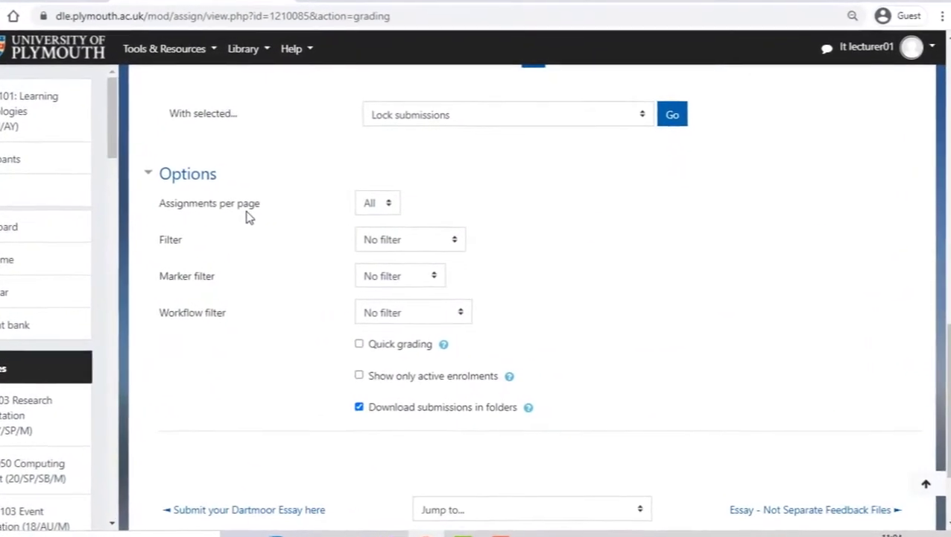
- Keep Assignments per page set to All so every submission shows on one page
{"action": "left_click", "coordinate": [340, 197]}
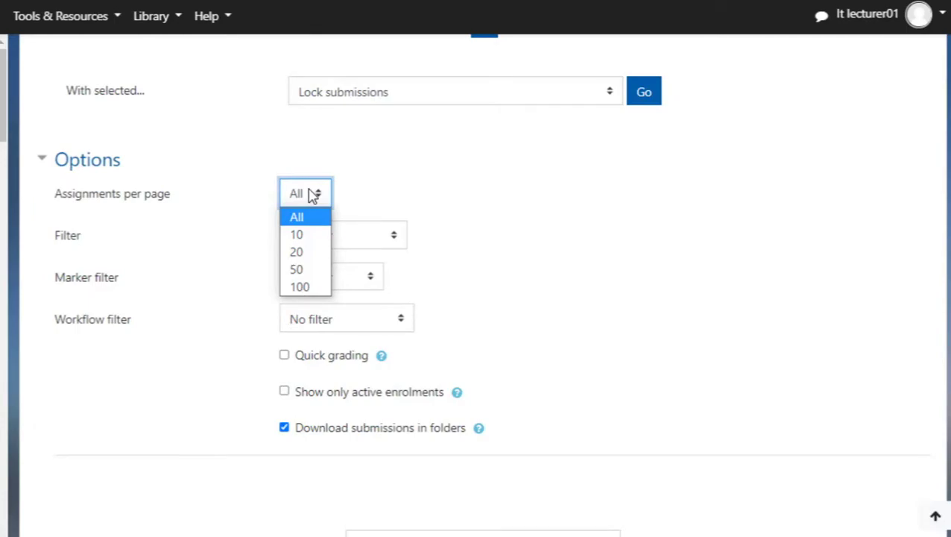
{"action": "left_click", "coordinate": [311, 194]}
{"action": "scroll", "coordinate": [318, 201], "scroll_direction": "up", "scroll_amount": 3}
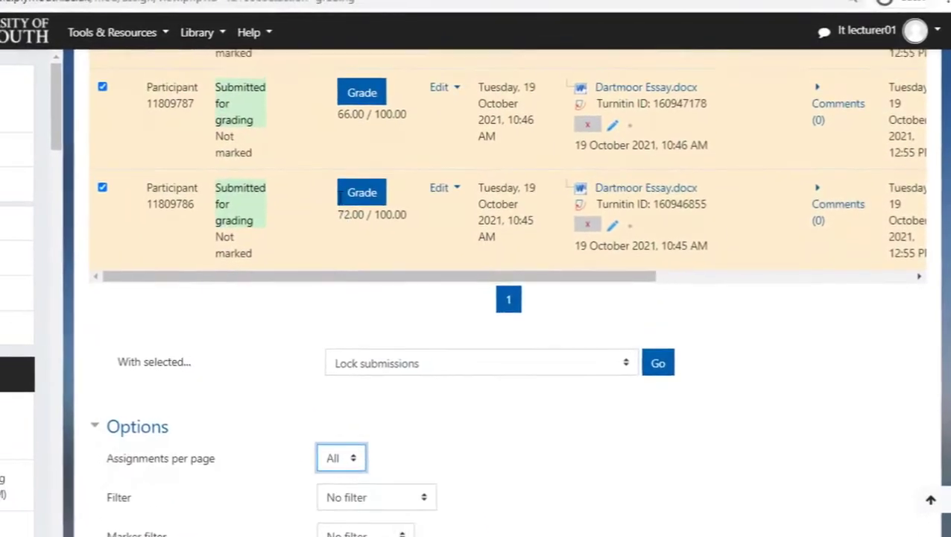
{"action": "scroll", "coordinate": [339, 196], "scroll_direction": "up", "scroll_amount": 5}
{"action": "scroll", "coordinate": [414, 208], "scroll_direction": "down", "scroll_amount": 3}
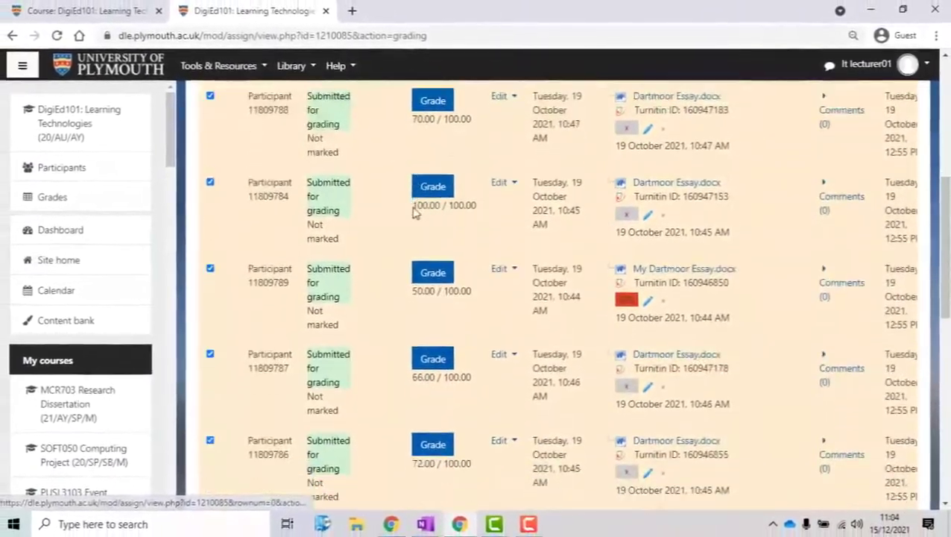
{"action": "scroll", "coordinate": [416, 214], "scroll_direction": "down", "scroll_amount": 3}
{"action": "scroll", "coordinate": [416, 214], "scroll_direction": "up", "scroll_amount": 4}
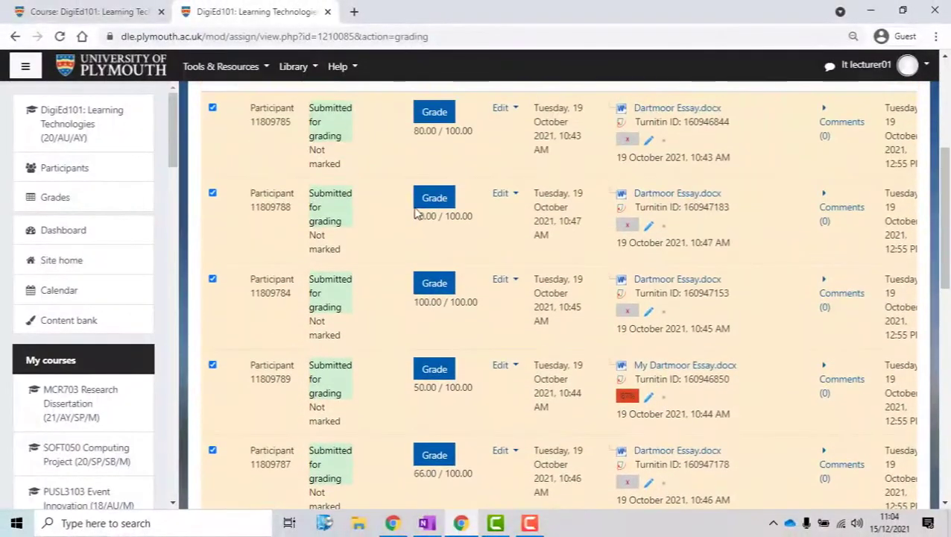
{"action": "scroll", "coordinate": [416, 214], "scroll_direction": "up", "scroll_amount": 1}
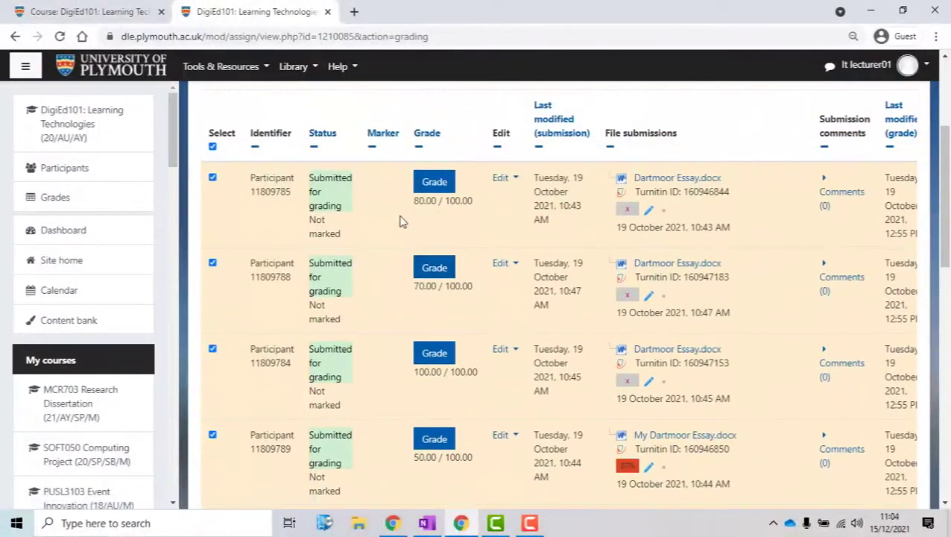
- Choose Reveal student identities from the Grading action dropdown at the top of the page
{"action": "scroll", "coordinate": [400, 221], "scroll_direction": "up", "scroll_amount": 1}
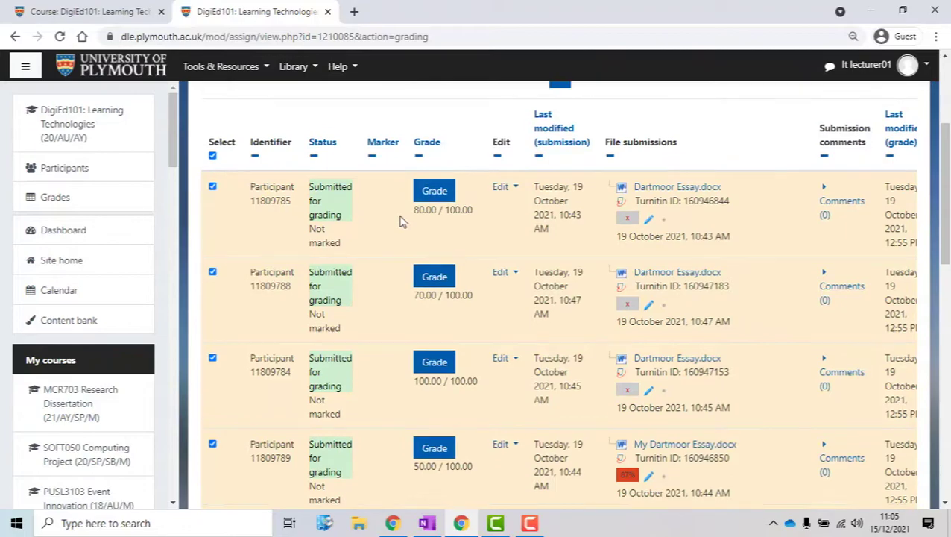
{"action": "scroll", "coordinate": [400, 221], "scroll_direction": "up", "scroll_amount": 1}
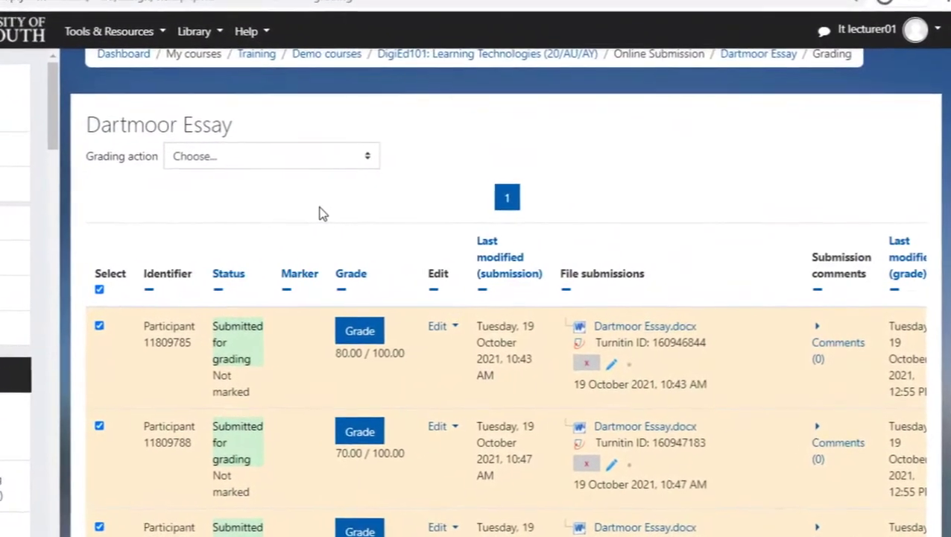
{"action": "left_click", "coordinate": [268, 149]}
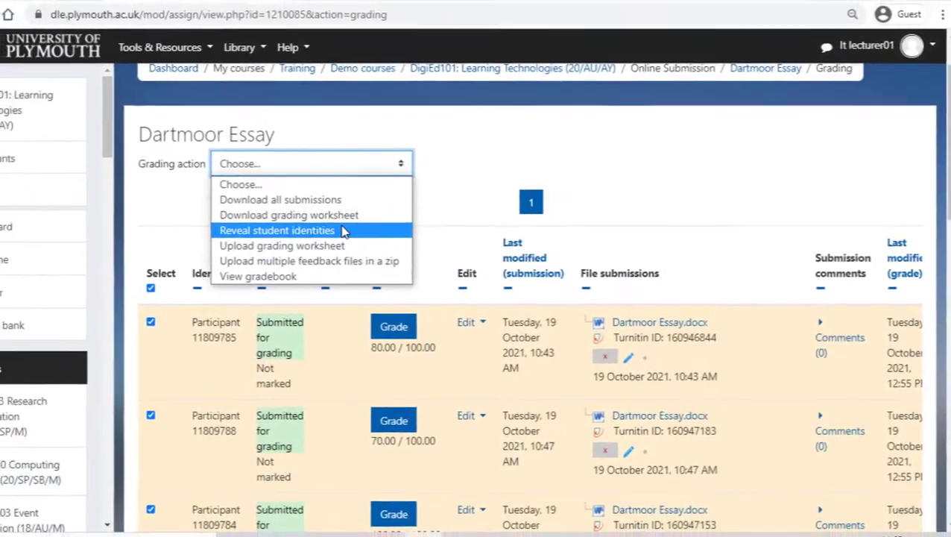
{"action": "left_click", "coordinate": [278, 226]}
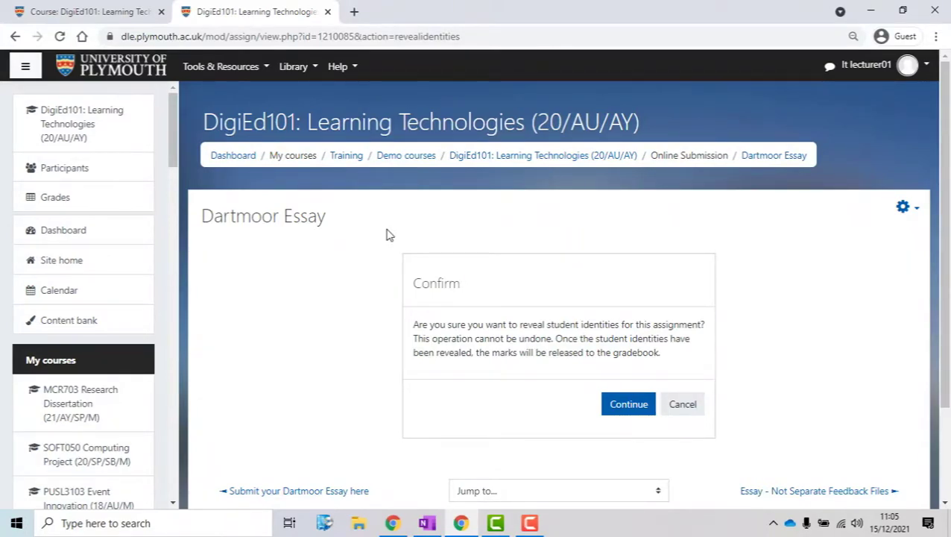
- Confirm revealing the student identities with Continue and review the updated grading table
{"action": "left_click", "coordinate": [618, 417]}
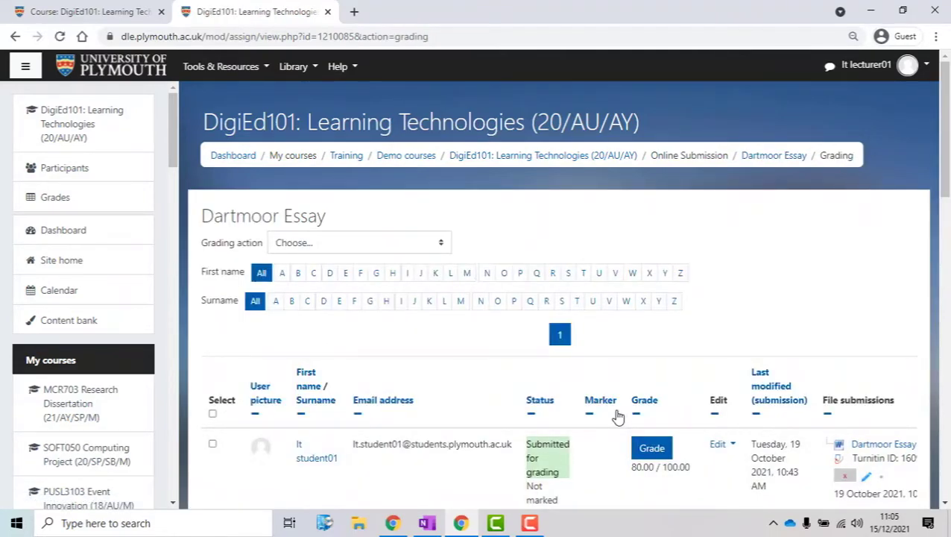
{"action": "scroll", "coordinate": [564, 342], "scroll_direction": "down", "scroll_amount": 4}
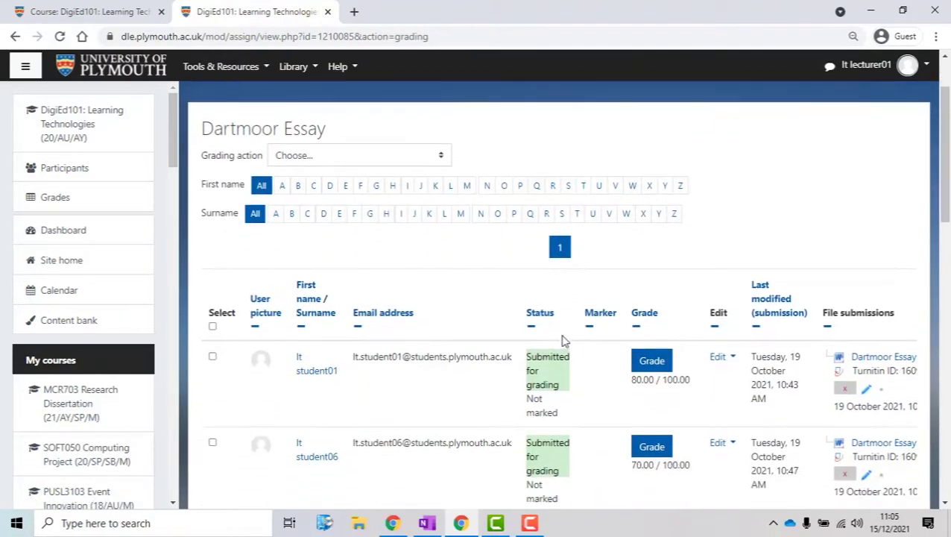
{"action": "scroll", "coordinate": [564, 338], "scroll_direction": "down", "scroll_amount": 2}
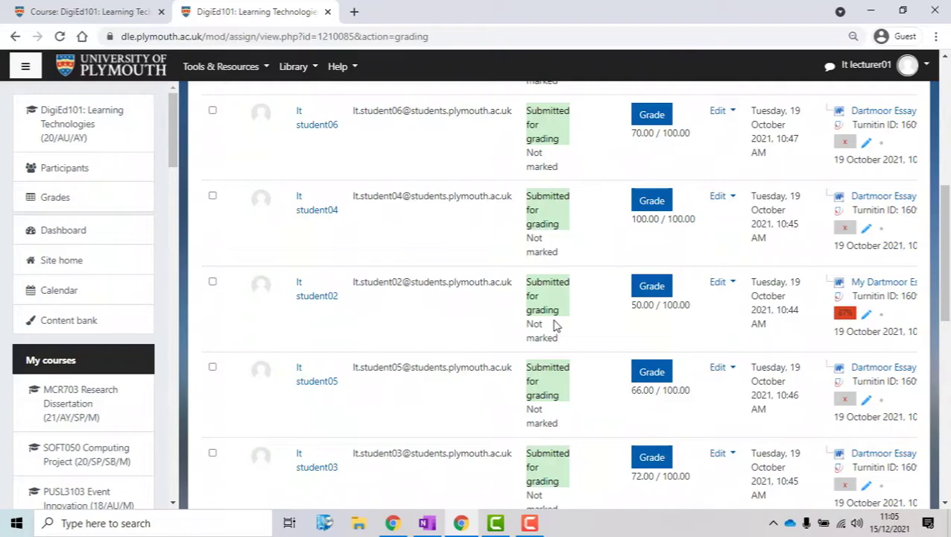
{"action": "scroll", "coordinate": [554, 325], "scroll_direction": "up", "scroll_amount": 3}
{"action": "scroll", "coordinate": [554, 325], "scroll_direction": "up", "scroll_amount": 1}
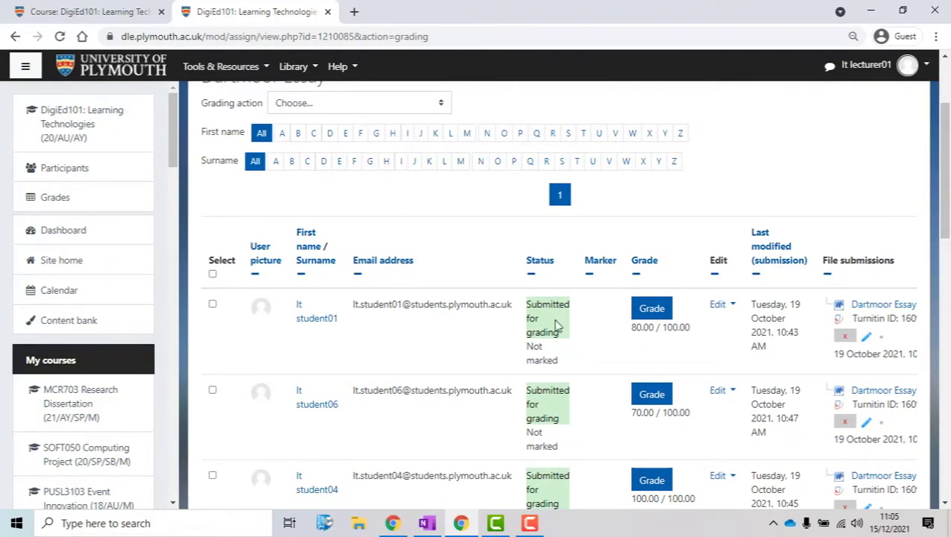
{"action": "scroll", "coordinate": [554, 325], "scroll_direction": "down", "scroll_amount": 3}
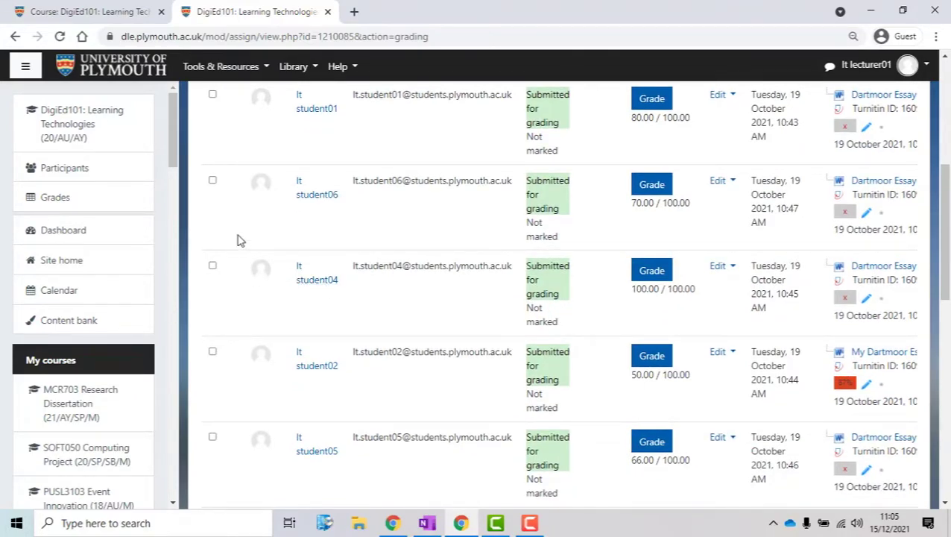
- Tick the second and third rows, then the Select-all checkbox to select every submission
{"action": "left_click", "coordinate": [213, 181]}
{"action": "left_click", "coordinate": [212, 265]}
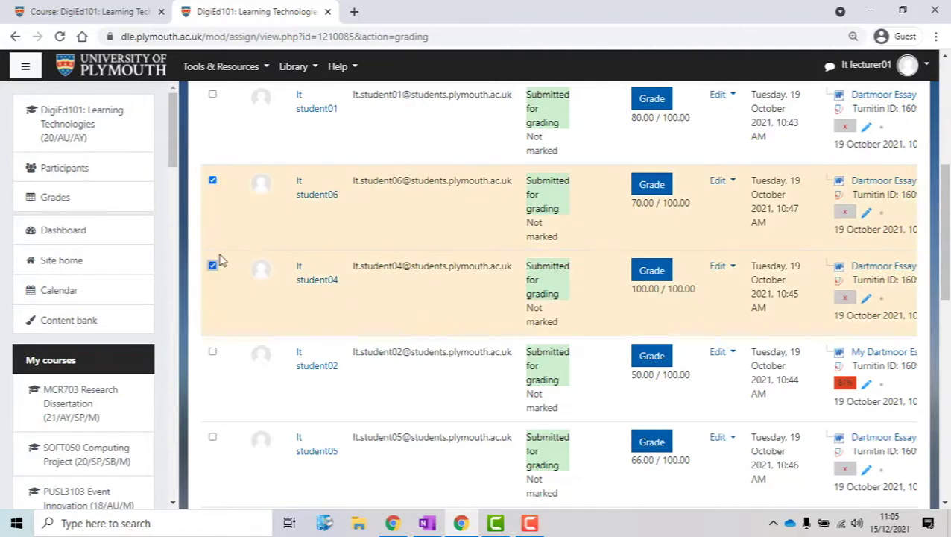
{"action": "scroll", "coordinate": [230, 251], "scroll_direction": "up", "scroll_amount": 3}
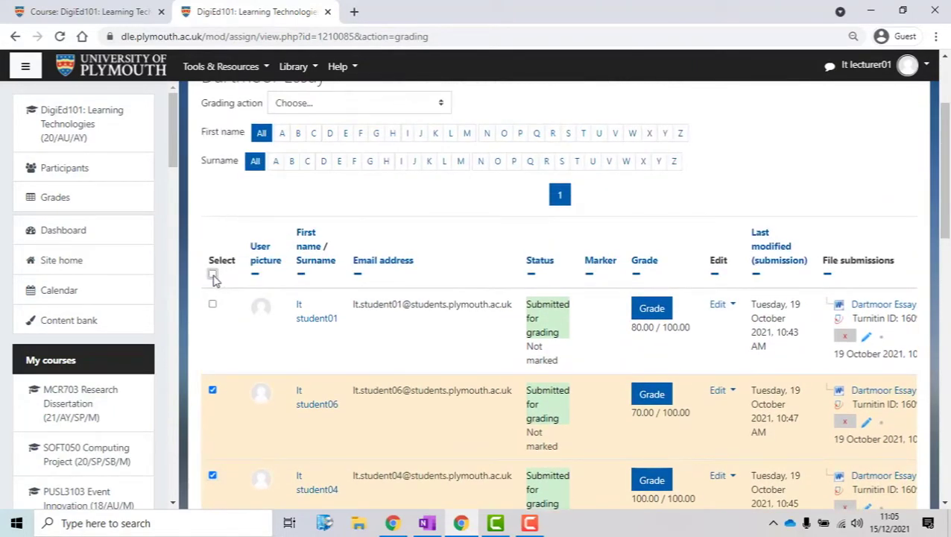
{"action": "left_click", "coordinate": [212, 273]}
{"action": "scroll", "coordinate": [313, 287], "scroll_direction": "down", "scroll_amount": 3}
{"action": "scroll", "coordinate": [311, 286], "scroll_direction": "down", "scroll_amount": 8}
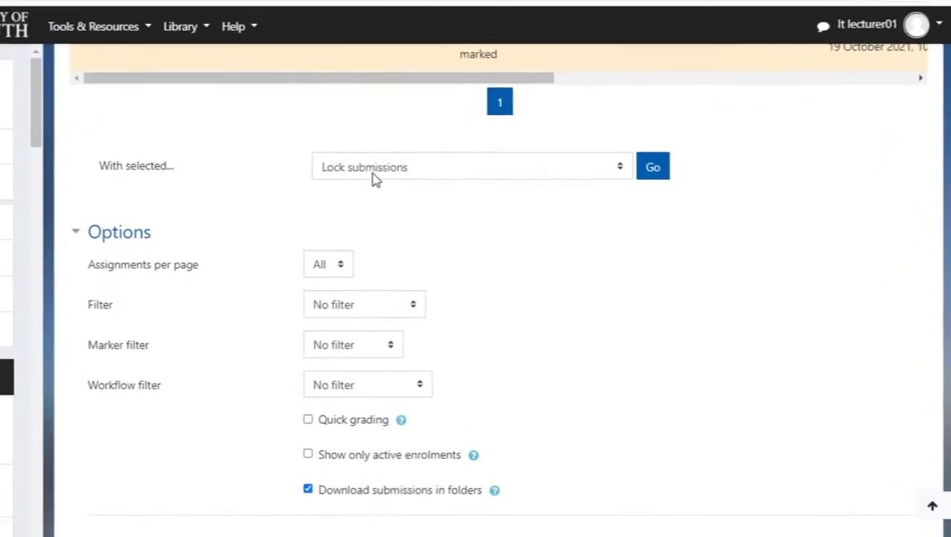
- Apply Set marking workflow state to the 6 selected submissions and confirm with OK
{"action": "left_click", "coordinate": [363, 169]}
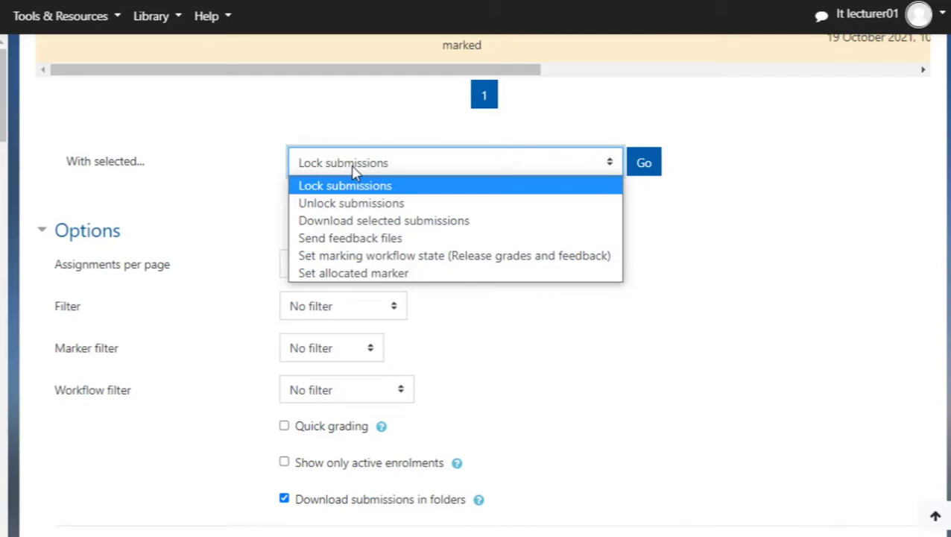
{"action": "left_click", "coordinate": [382, 257]}
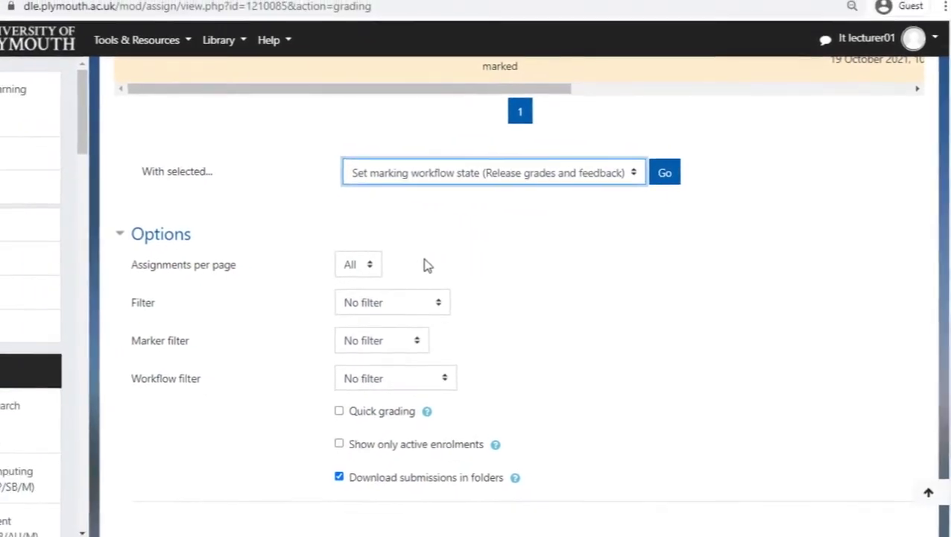
{"action": "left_click", "coordinate": [663, 177]}
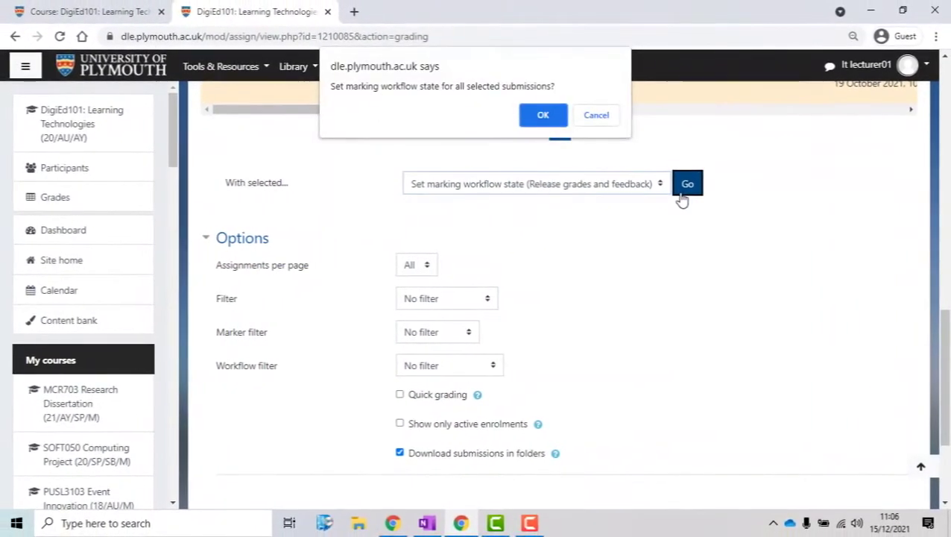
{"action": "left_click", "coordinate": [544, 116]}
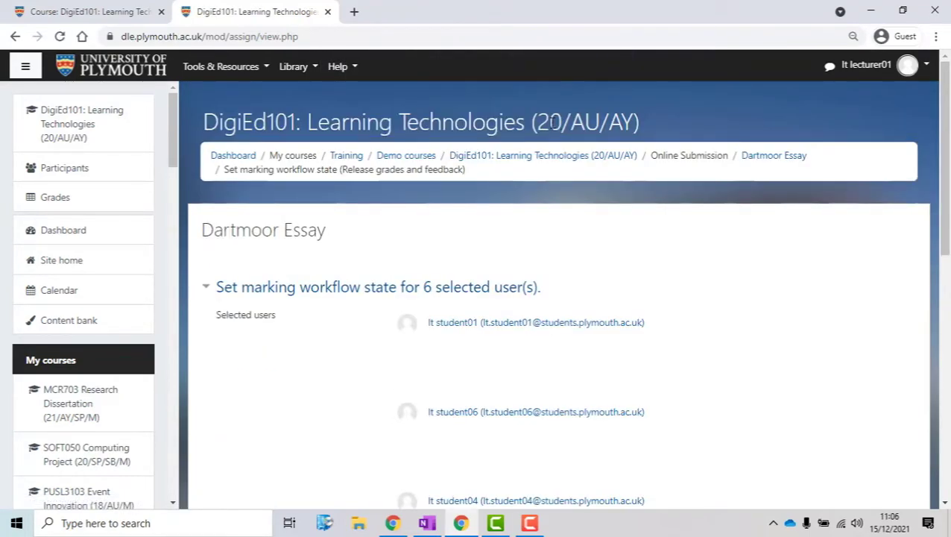
- Set marking workflow state to Released with Notify students Yes, and save changes
{"action": "scroll", "coordinate": [552, 122], "scroll_direction": "down", "scroll_amount": 5}
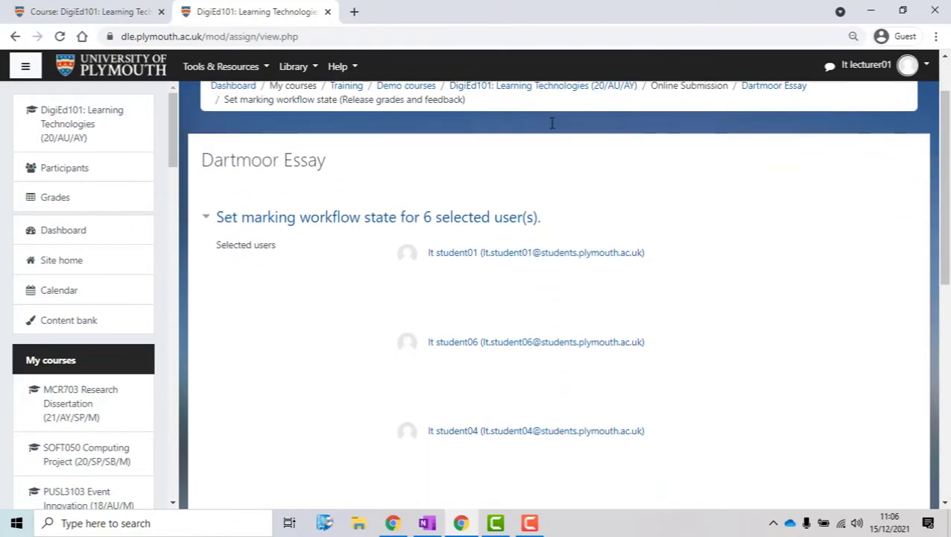
{"action": "scroll", "coordinate": [552, 129], "scroll_direction": "down", "scroll_amount": 2}
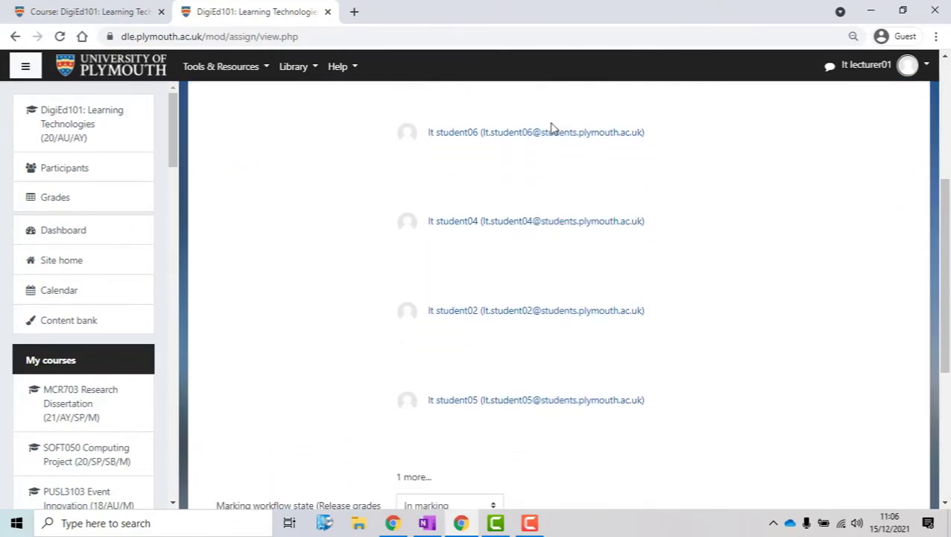
{"action": "scroll", "coordinate": [552, 128], "scroll_direction": "down", "scroll_amount": 7}
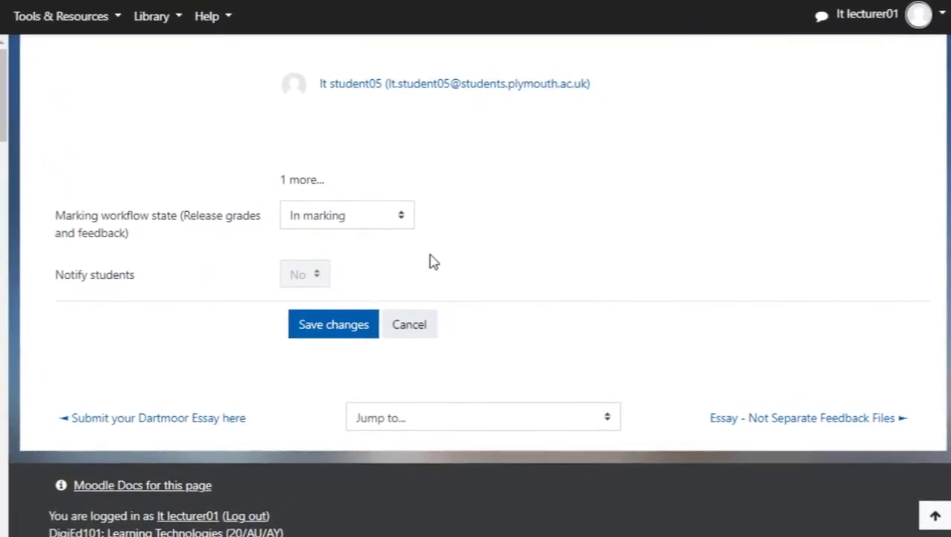
{"action": "left_click", "coordinate": [405, 226]}
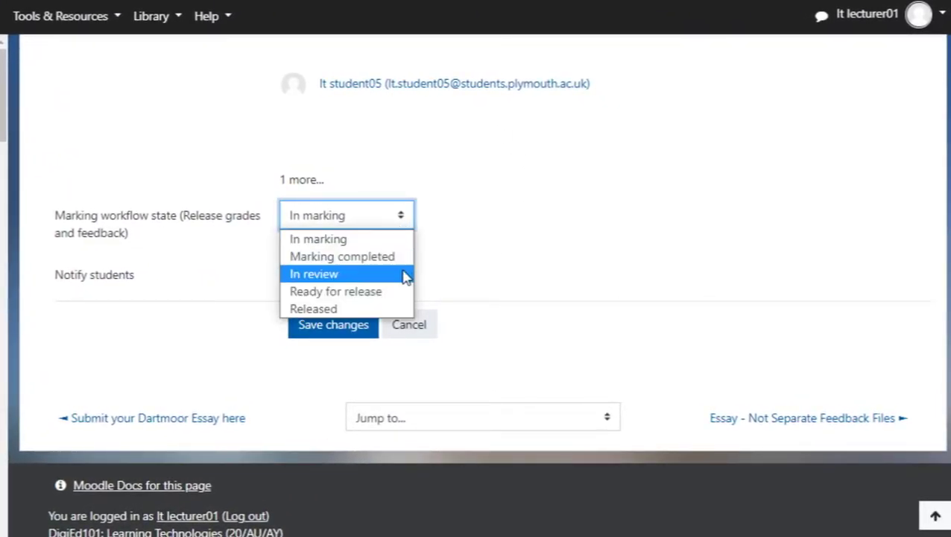
{"action": "left_click", "coordinate": [401, 309]}
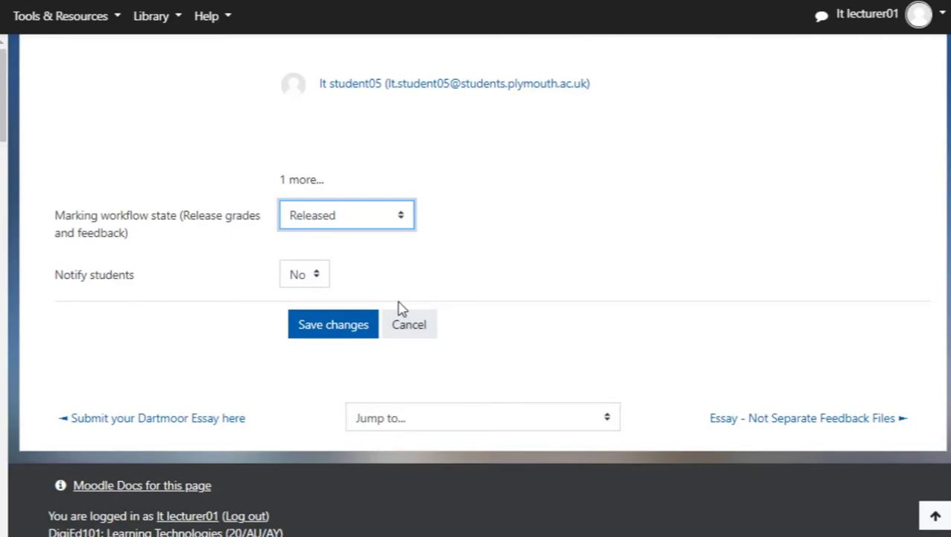
{"action": "left_click", "coordinate": [317, 276]}
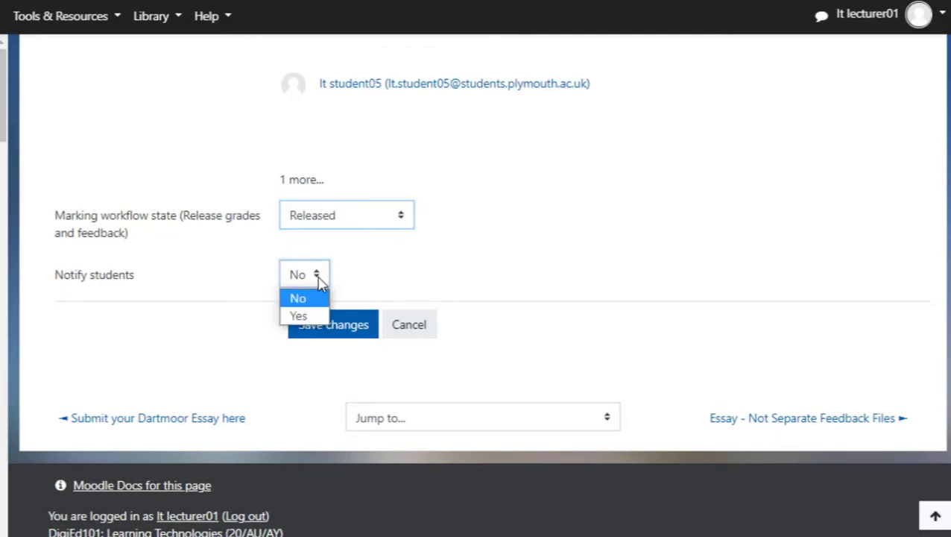
{"action": "left_click", "coordinate": [299, 315]}
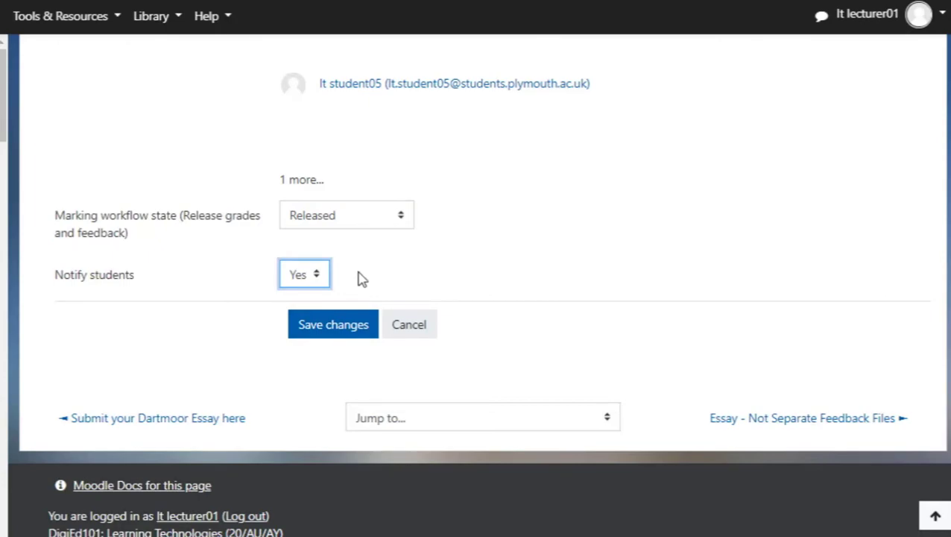
{"action": "left_click", "coordinate": [365, 328]}
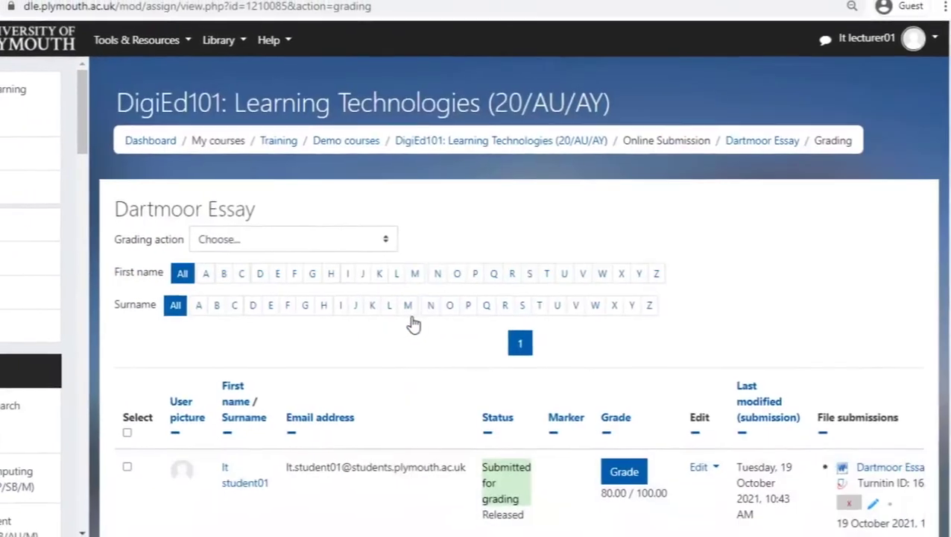
{"action": "scroll", "coordinate": [413, 322], "scroll_direction": "down", "scroll_amount": 2}
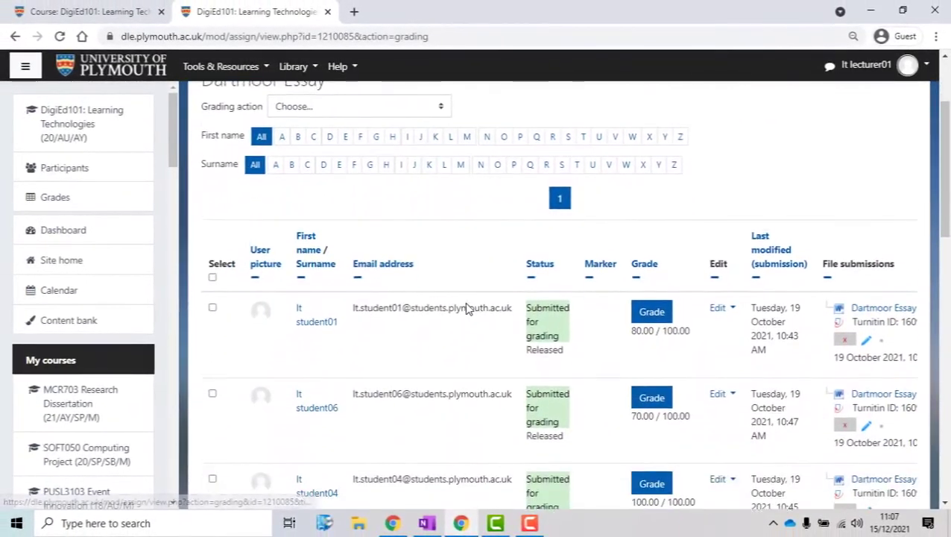
{"action": "scroll", "coordinate": [467, 308], "scroll_direction": "down", "scroll_amount": 3}
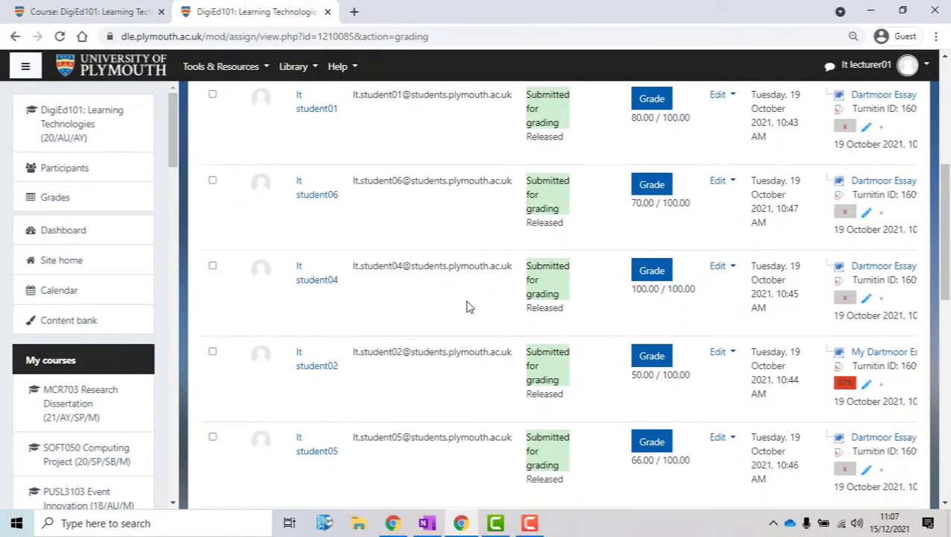
{"action": "scroll", "coordinate": [467, 308], "scroll_direction": "up", "scroll_amount": 3}
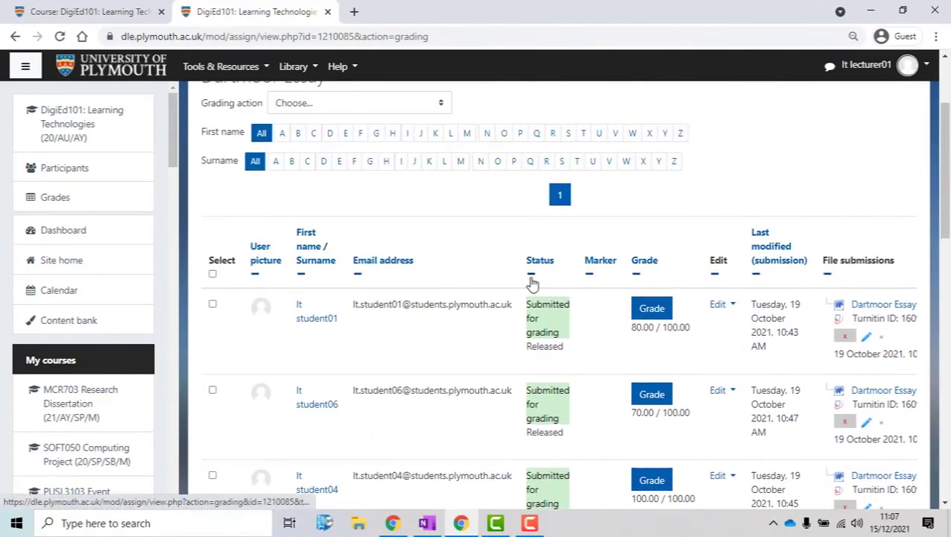
{"action": "scroll", "coordinate": [532, 284], "scroll_direction": "down", "scroll_amount": 1}
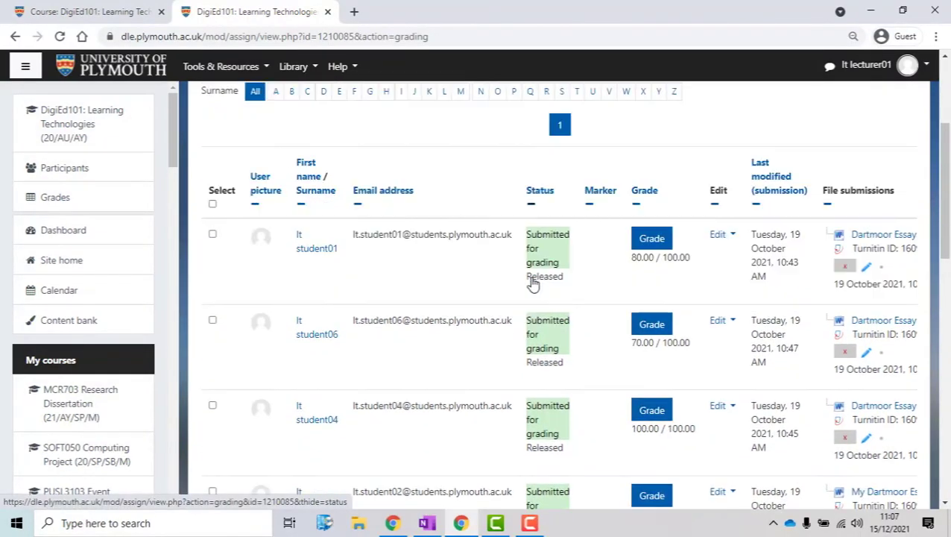
{"action": "scroll", "coordinate": [533, 284], "scroll_direction": "down", "scroll_amount": 1}
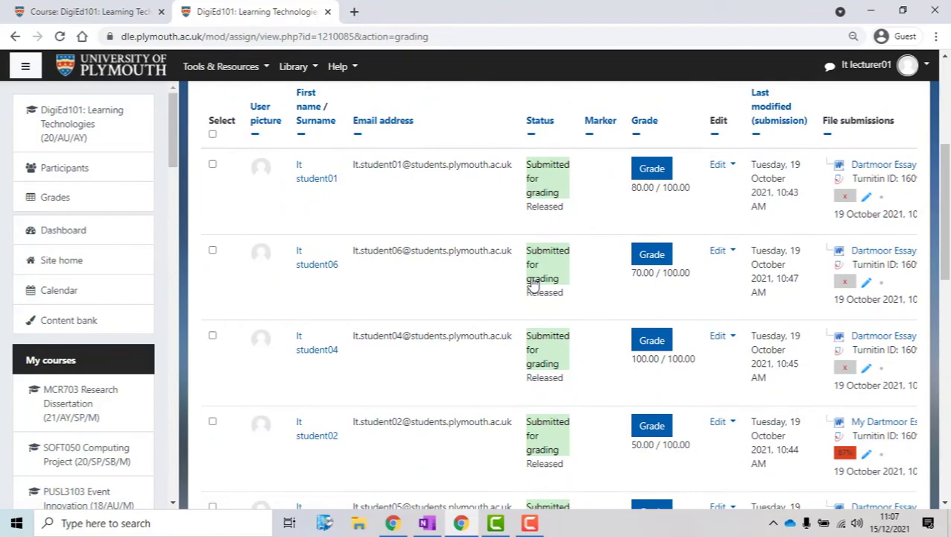
{"action": "scroll", "coordinate": [533, 284], "scroll_direction": "down", "scroll_amount": 4}
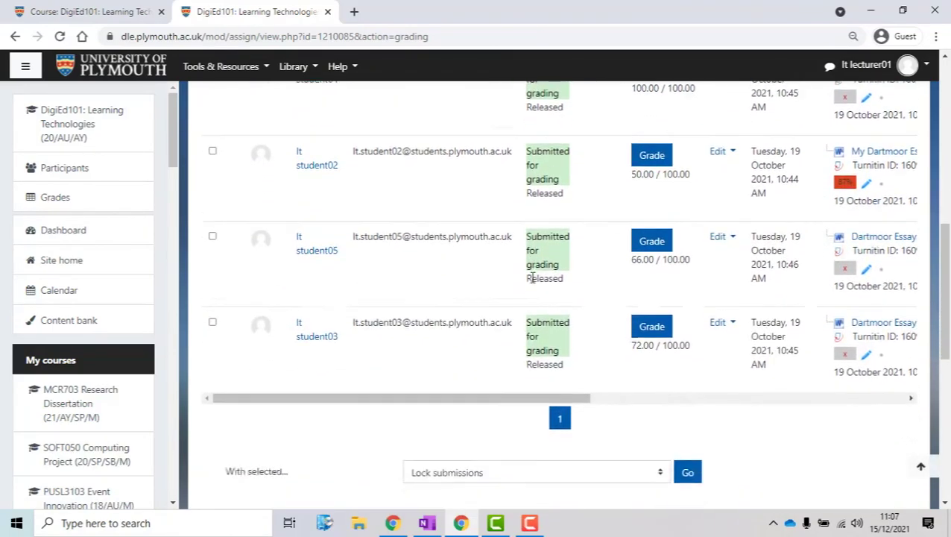